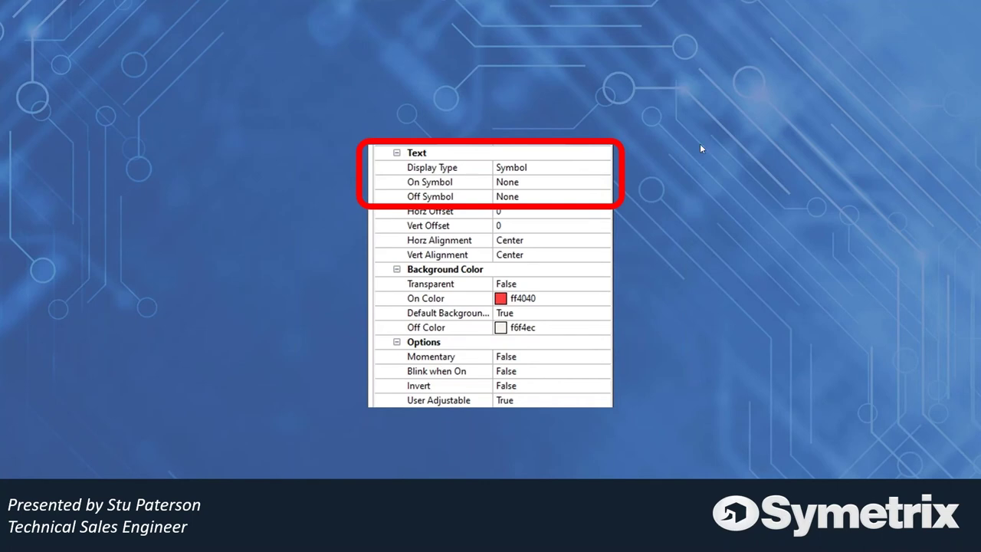
Step: Advance the presentation from the On Symbol options slide to the Symbol Selector slide
click(620, 182)
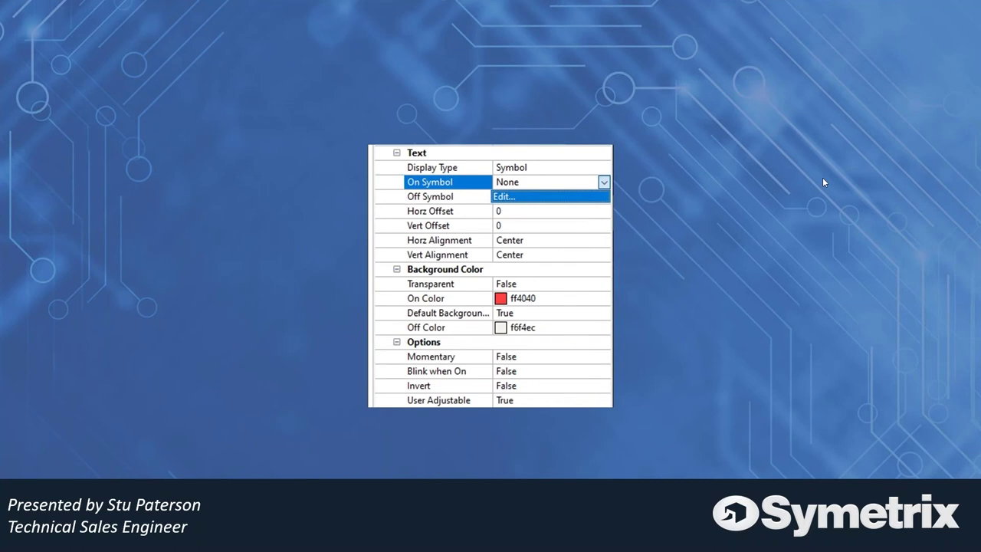
key(Return)
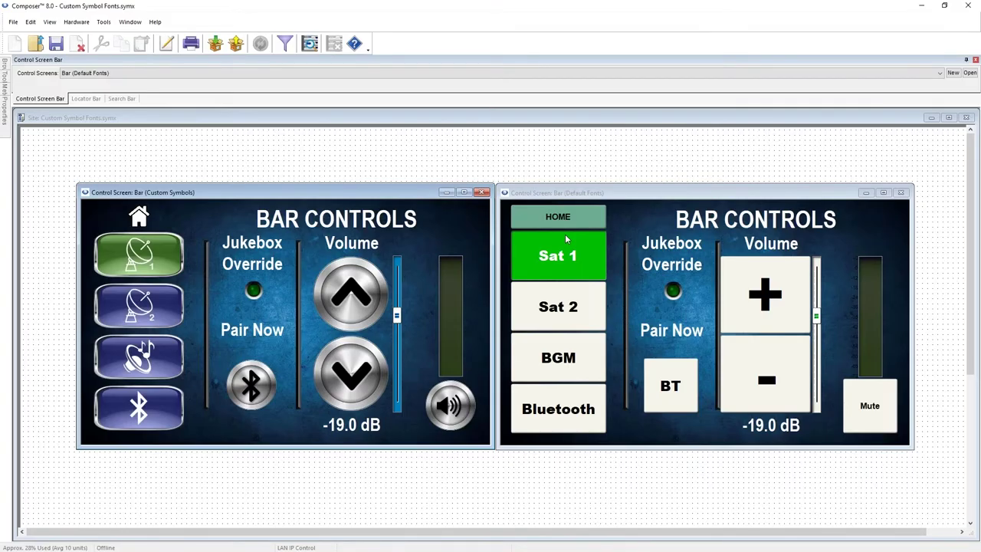
Step: Nudge the volume between -18.0 dB and -19.0 dB three times, ending at -19.0 dB
click(342, 296)
click(355, 389)
click(347, 302)
click(340, 387)
click(343, 311)
click(367, 379)
Step: Pin the Properties panel open and place the Bar (Default Fonts) control screen over the canvas
mouse_move(4, 103)
click(170, 60)
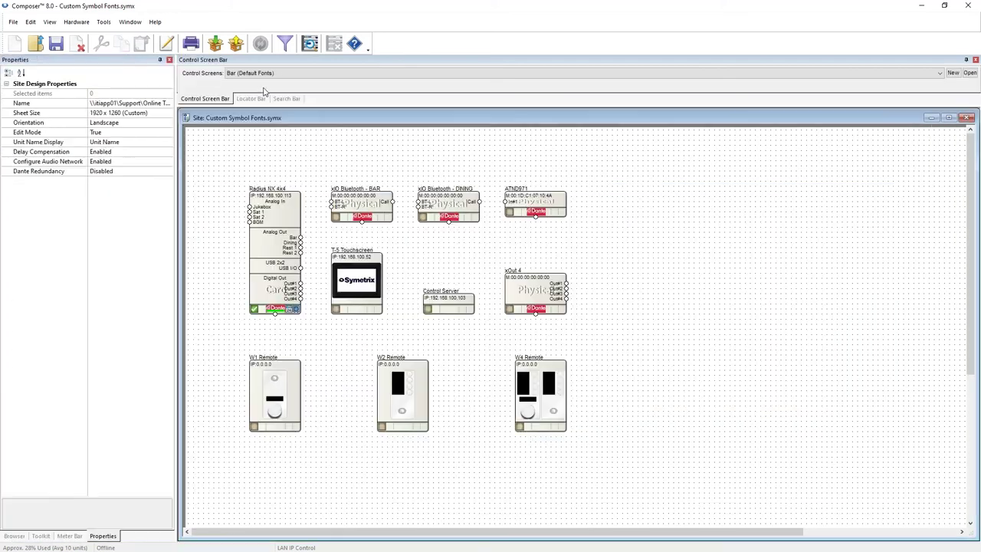
click(255, 74)
click(249, 112)
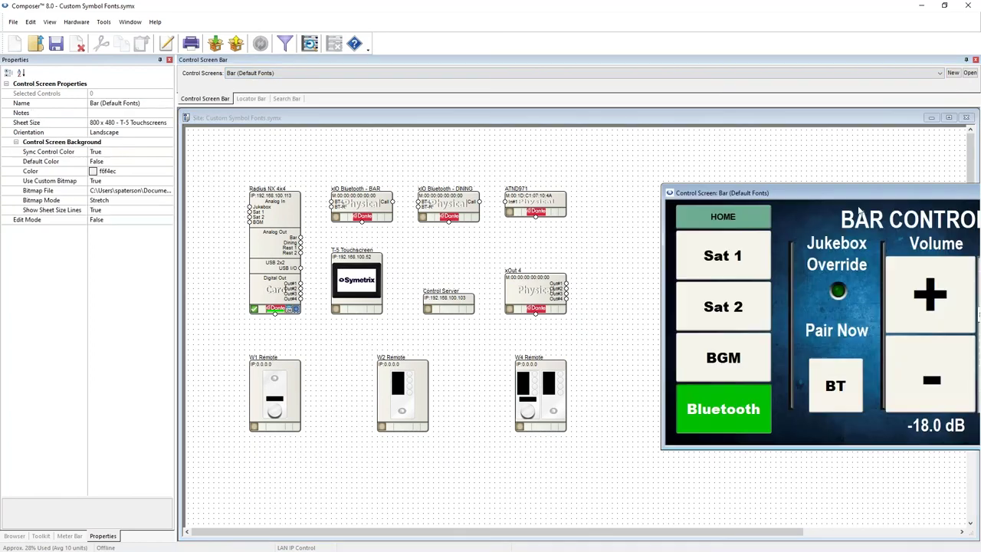
drag(851, 194, 600, 188)
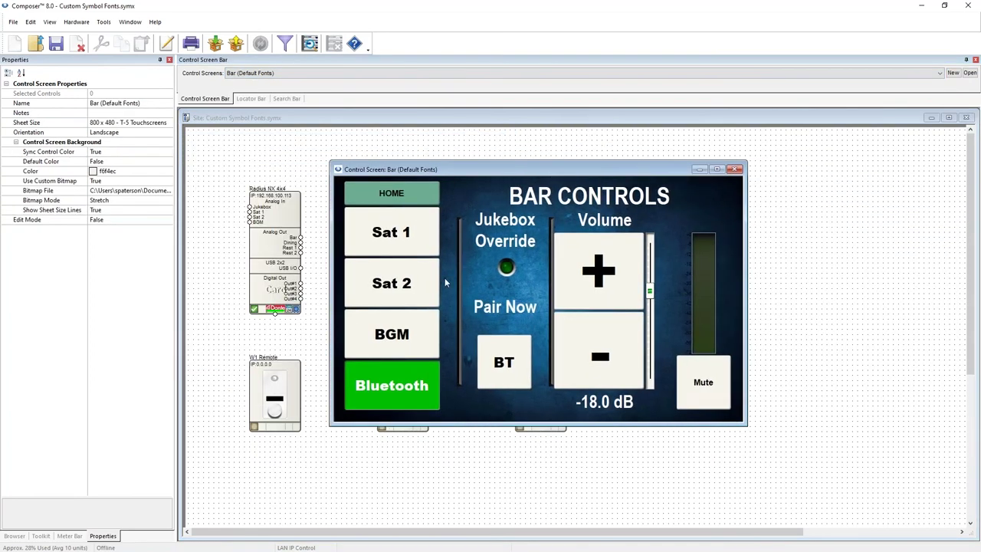
Step: Raise the volume to -17.0 dB, select the Mute button, and pick its Display Type property
click(611, 272)
click(720, 383)
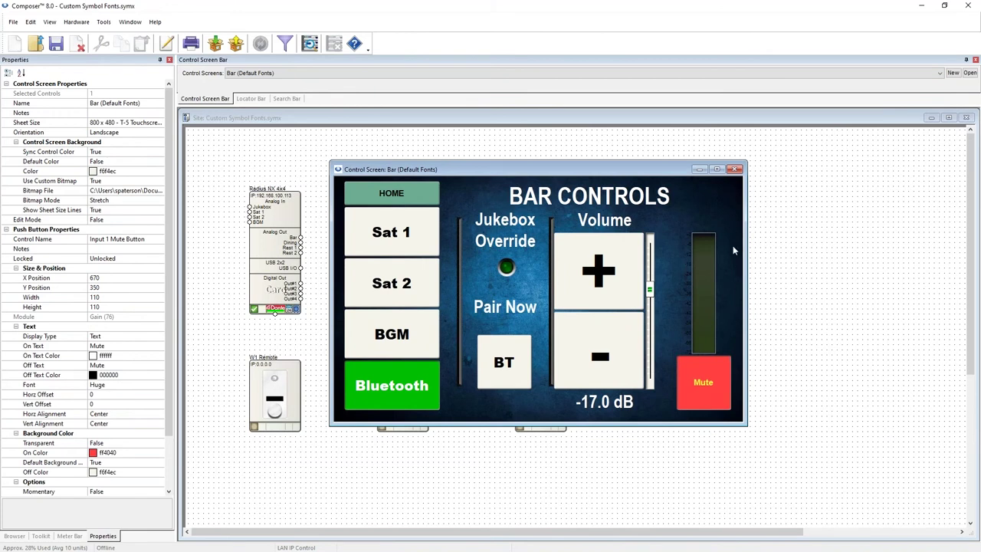
click(702, 385)
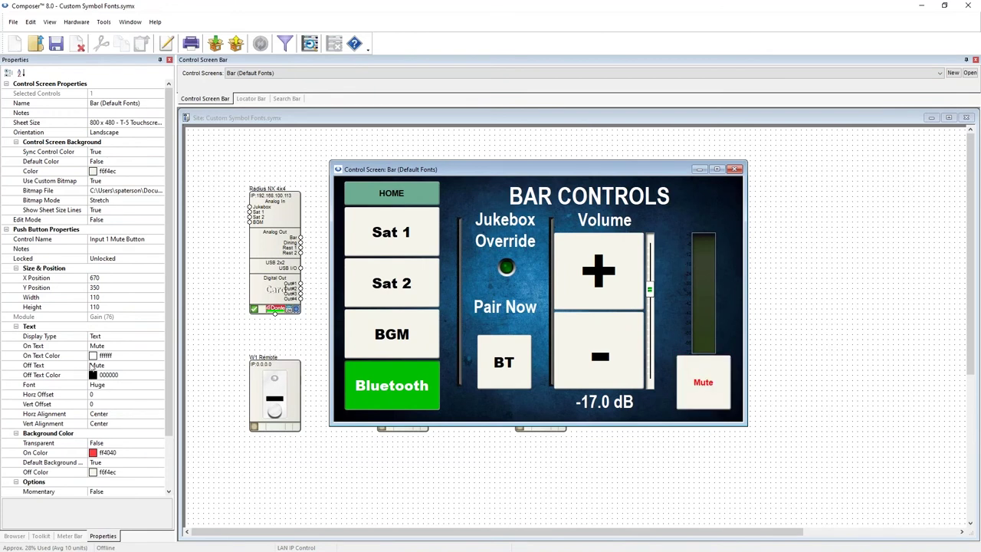
click(55, 339)
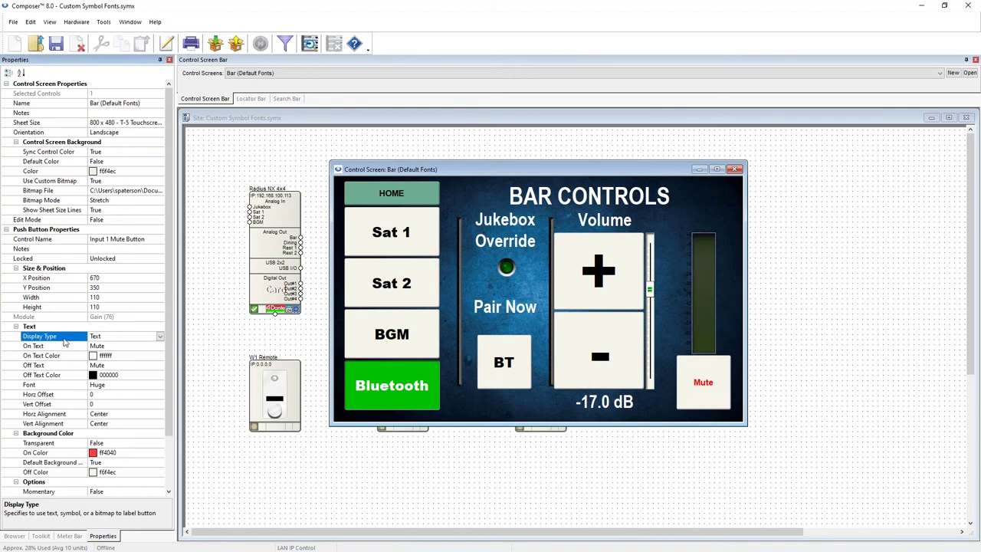
Step: Switch the Mute button's Display Type to Symbol and choose Edit... for its On Symbol
click(160, 337)
click(109, 354)
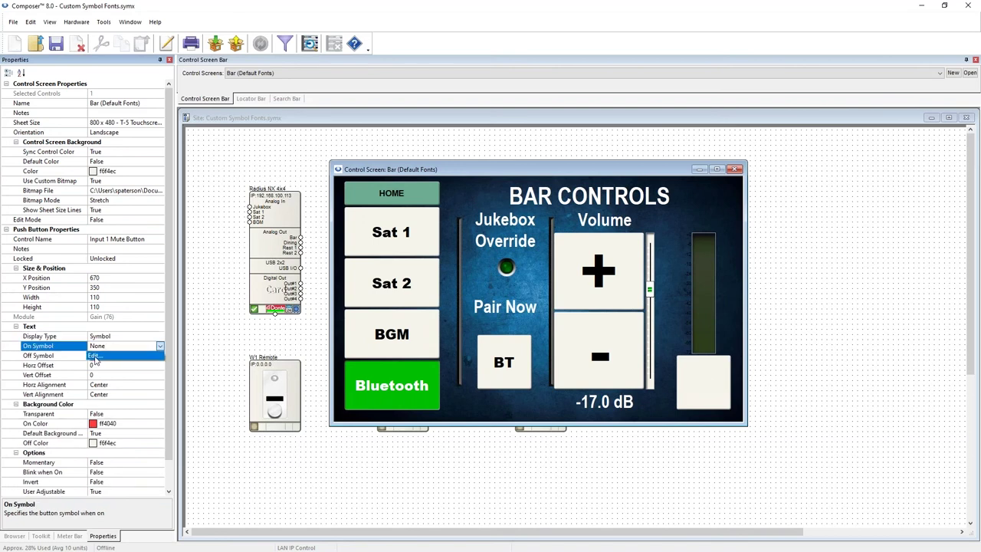
click(95, 357)
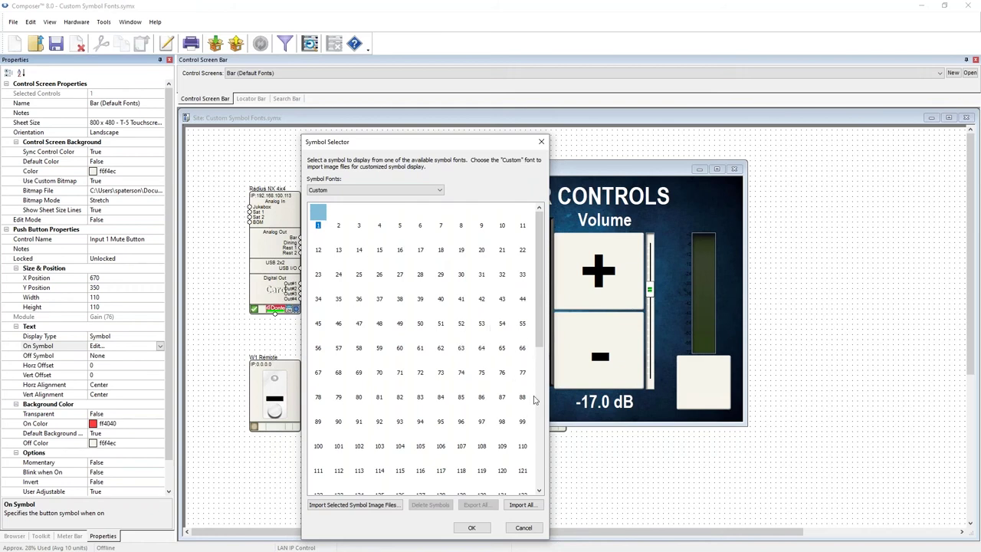
Step: Select custom symbol slots 1–55 and start importing image files into them
shift+click(521, 323)
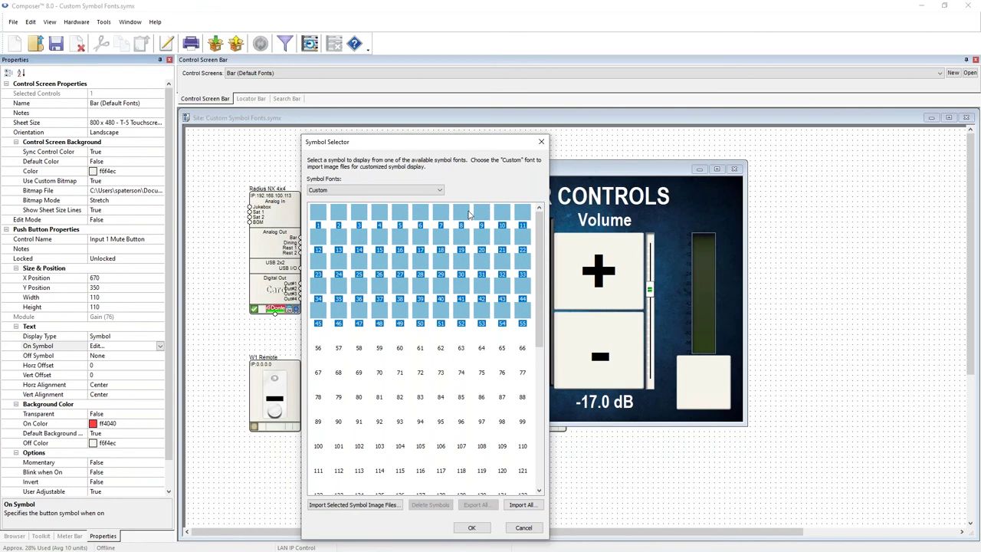
click(355, 505)
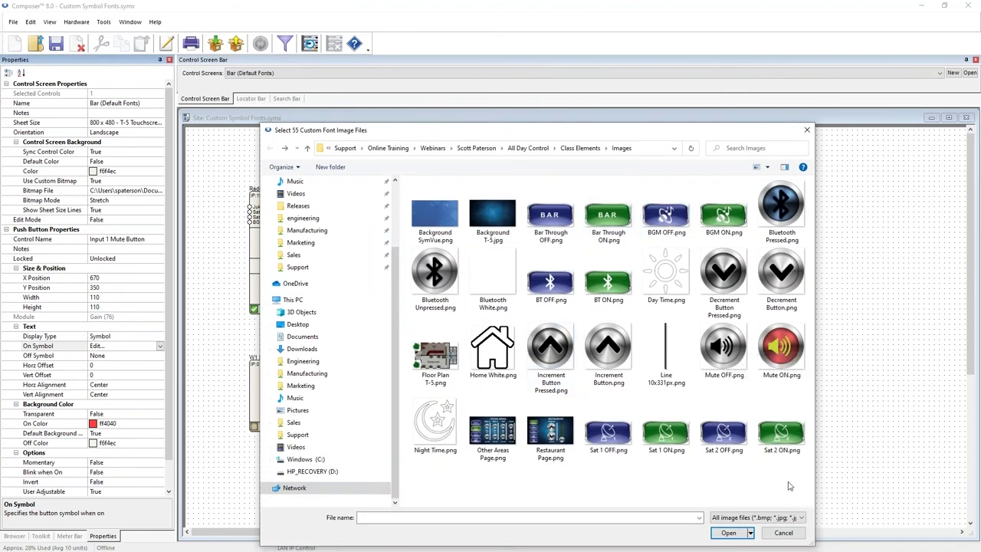
Step: Import all Images folder files except the floor plan, page images, line and background graphics
drag(790, 486, 430, 198)
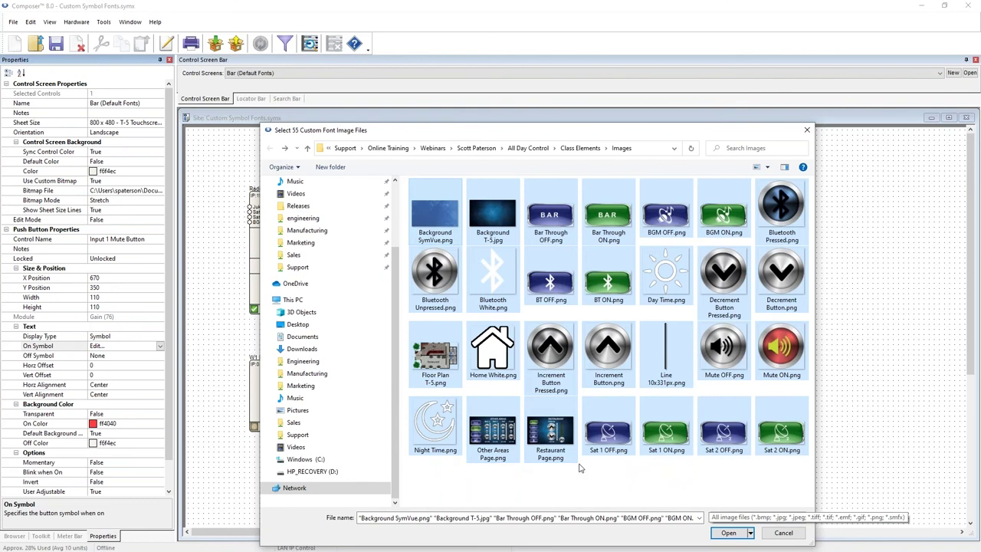
ctrl+click(435, 353)
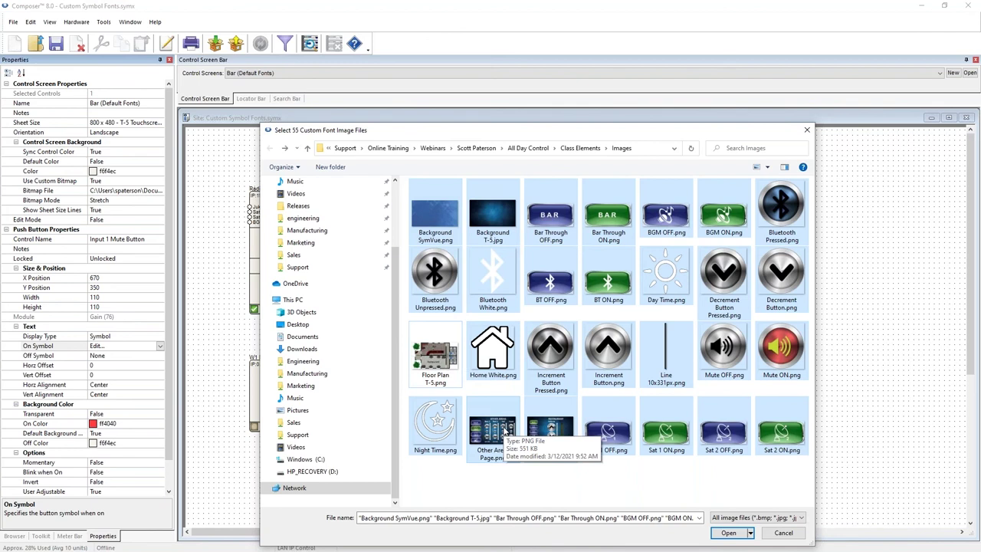
ctrl+click(505, 433)
ctrl+click(556, 449)
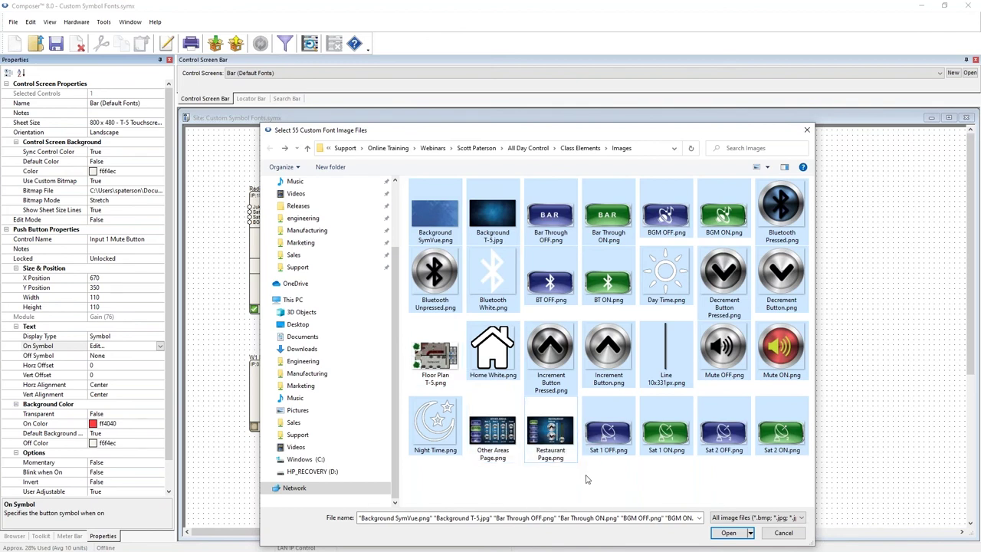
ctrl+click(654, 387)
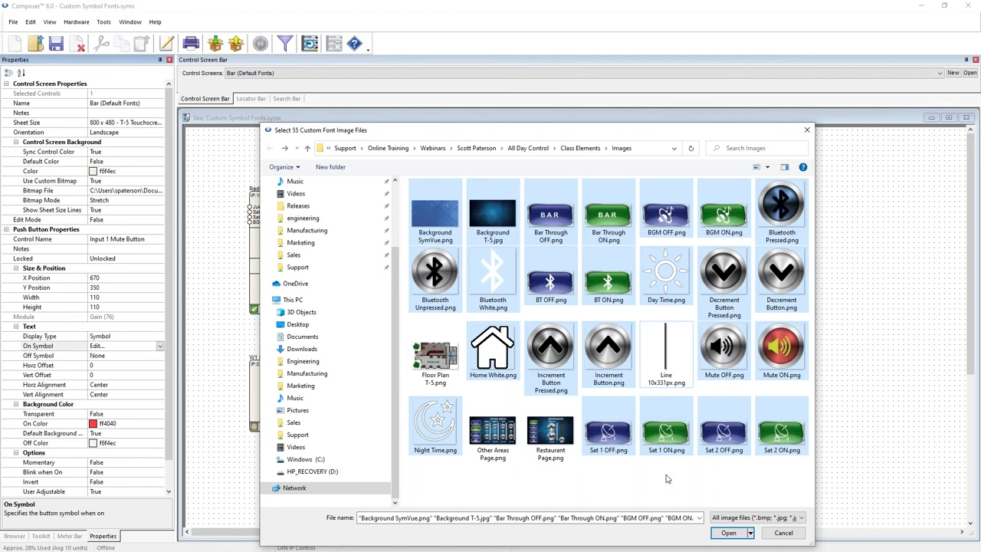
ctrl+click(496, 211)
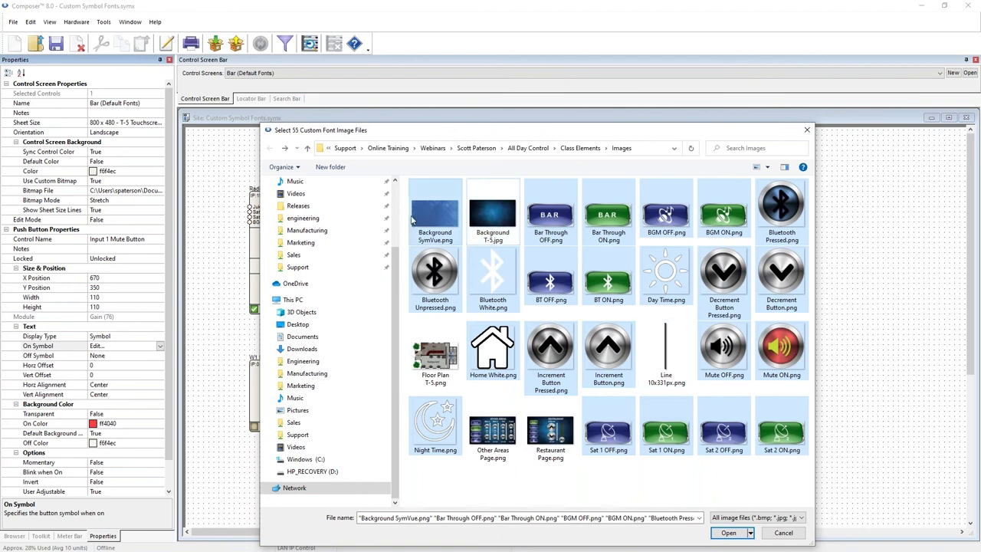
ctrl+click(438, 215)
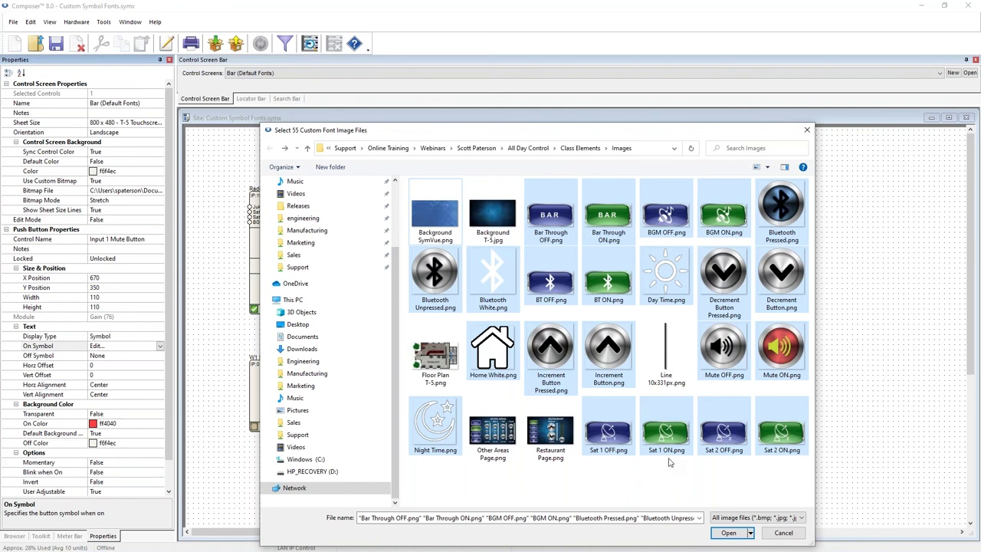
click(728, 533)
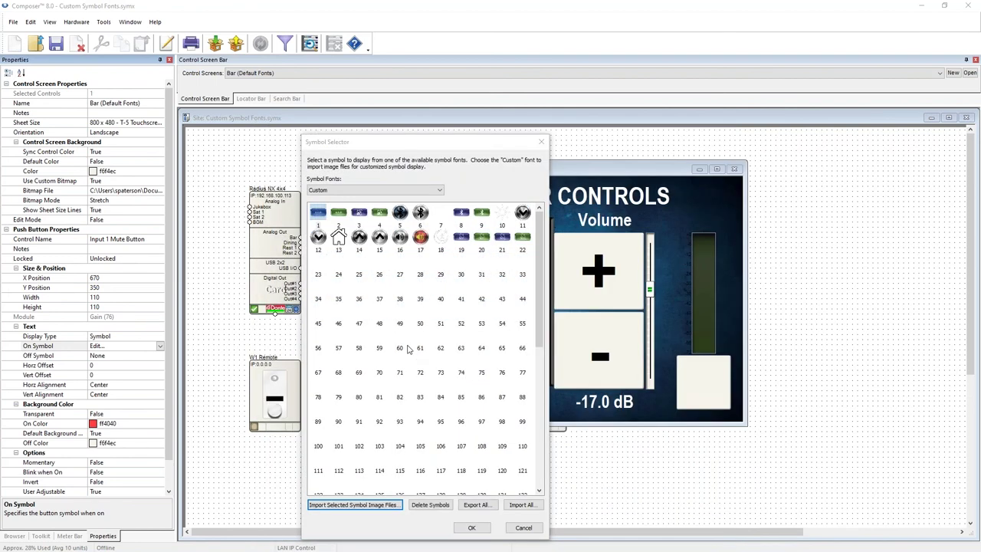
Step: Choose custom symbol 2 as the Mute button's On Symbol and confirm with OK
click(483, 339)
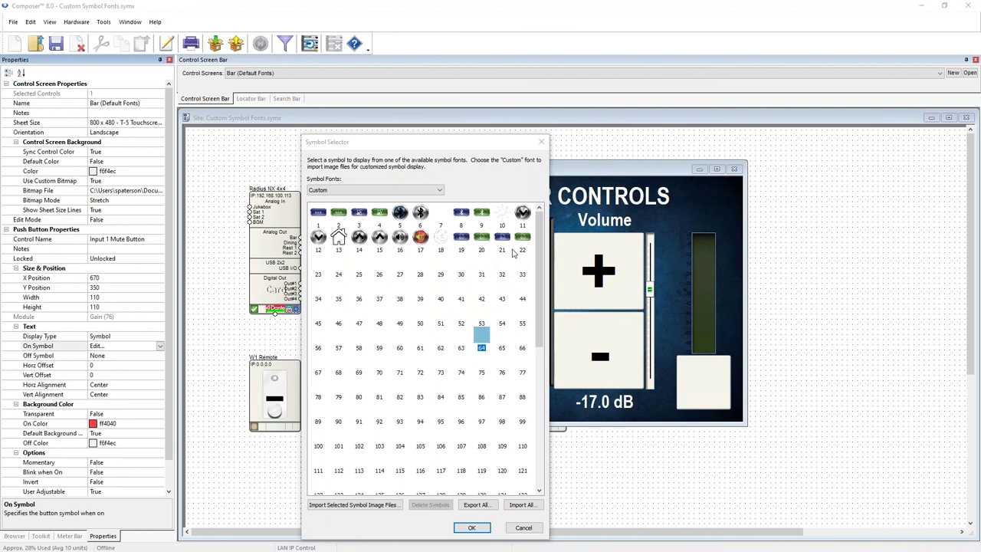
click(318, 215)
click(339, 216)
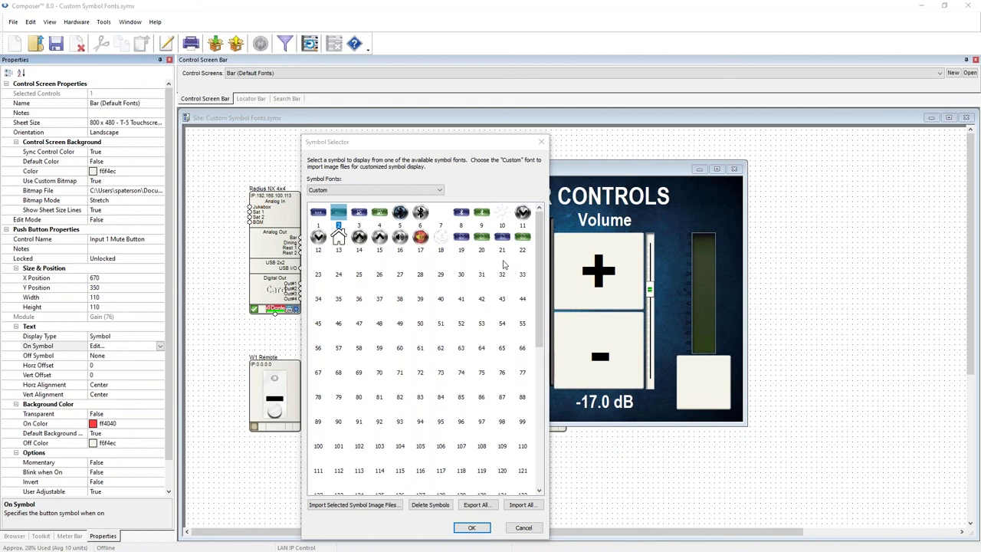
click(472, 528)
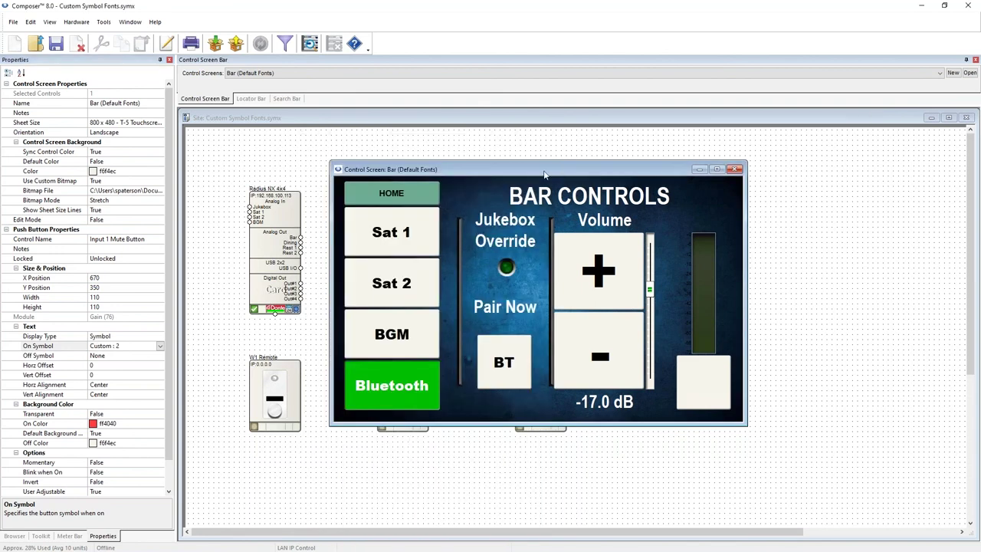